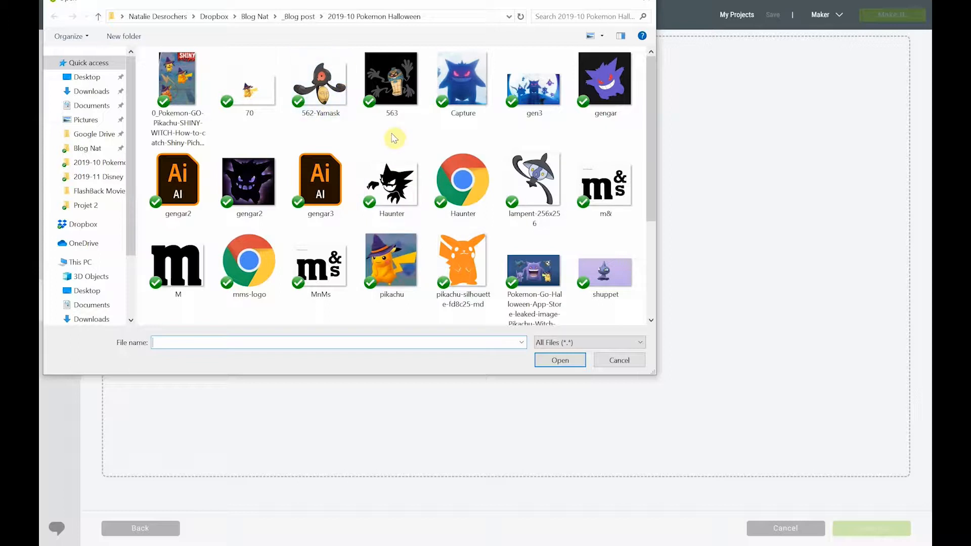
# Upload the lampent-256x256 image and classify it as a Simple image
pyautogui.click(535, 187)
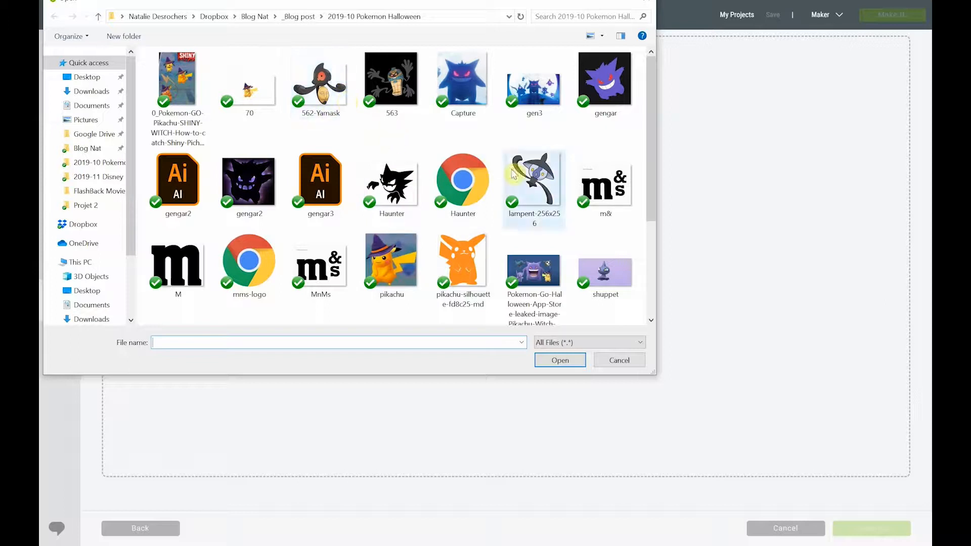
pyautogui.click(569, 367)
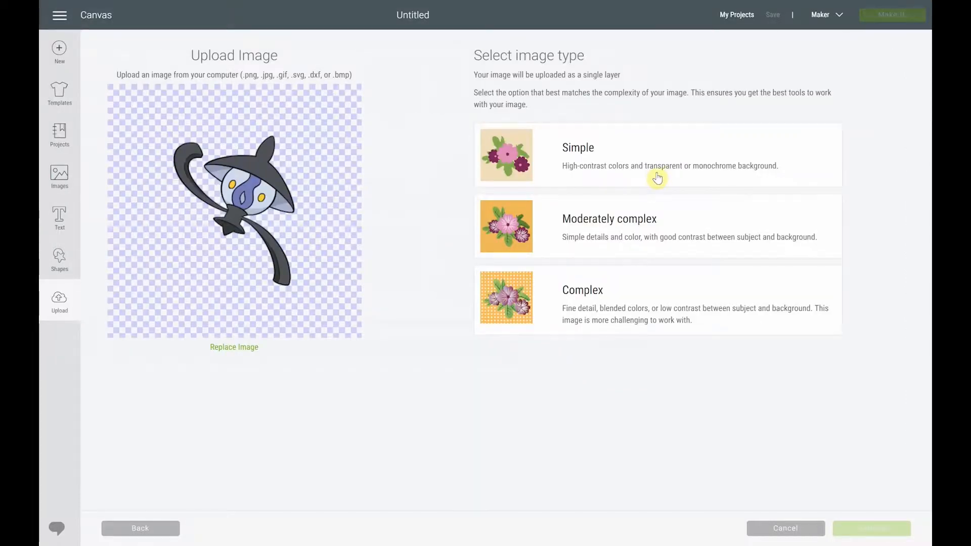
pyautogui.click(657, 177)
pyautogui.click(866, 527)
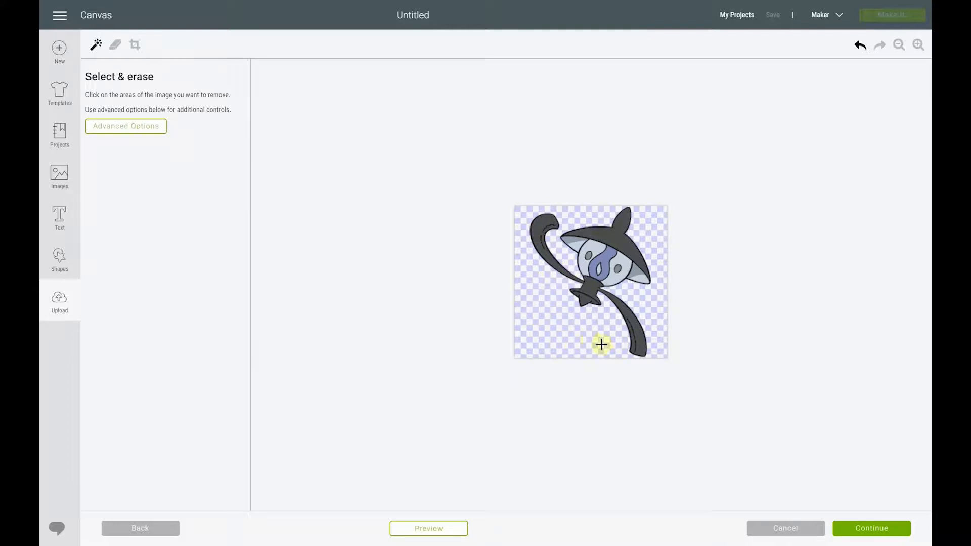
# Erase the eyes and the dark face marking inside Lampent's face, and check the cut preview
pyautogui.click(436, 528)
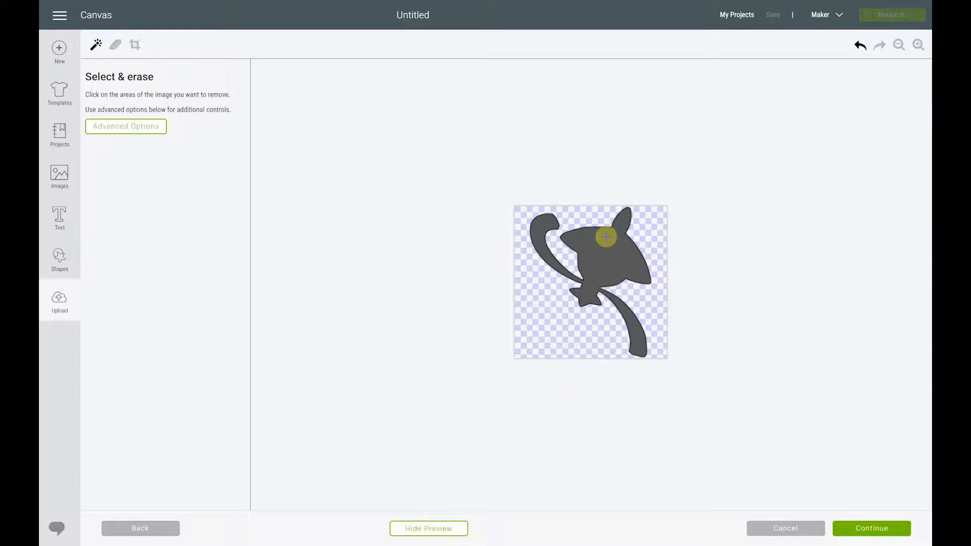
pyautogui.click(441, 532)
pyautogui.click(596, 282)
pyautogui.click(583, 255)
pyautogui.click(602, 256)
pyautogui.click(620, 266)
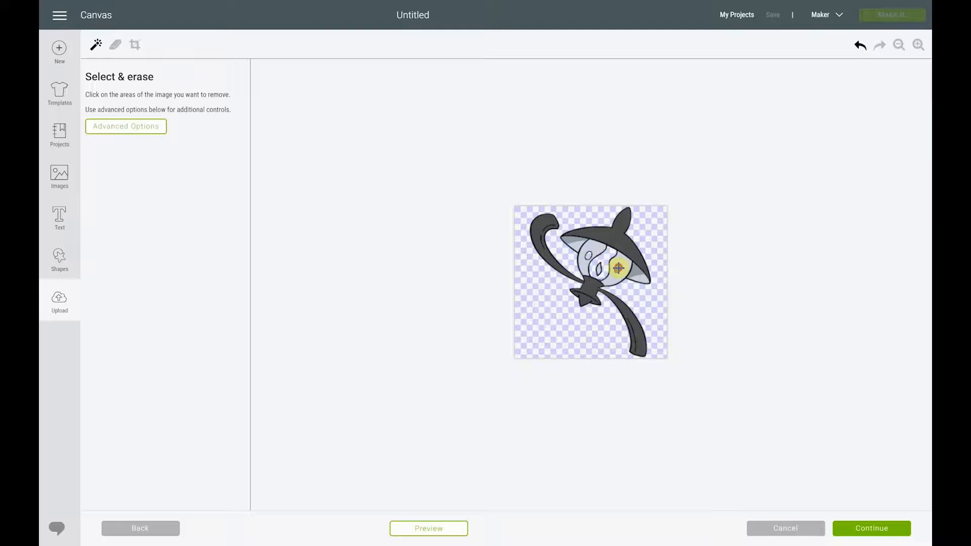
pyautogui.click(443, 528)
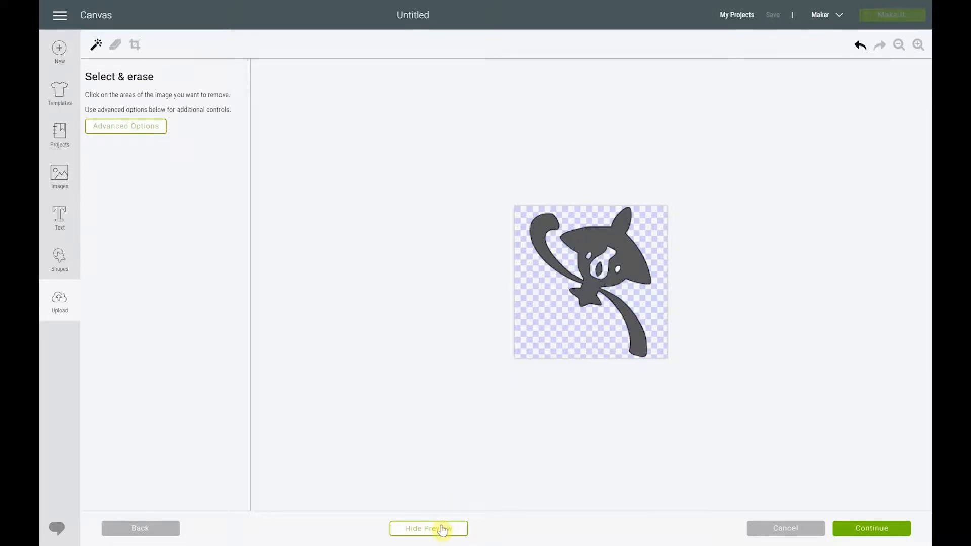
pyautogui.click(441, 529)
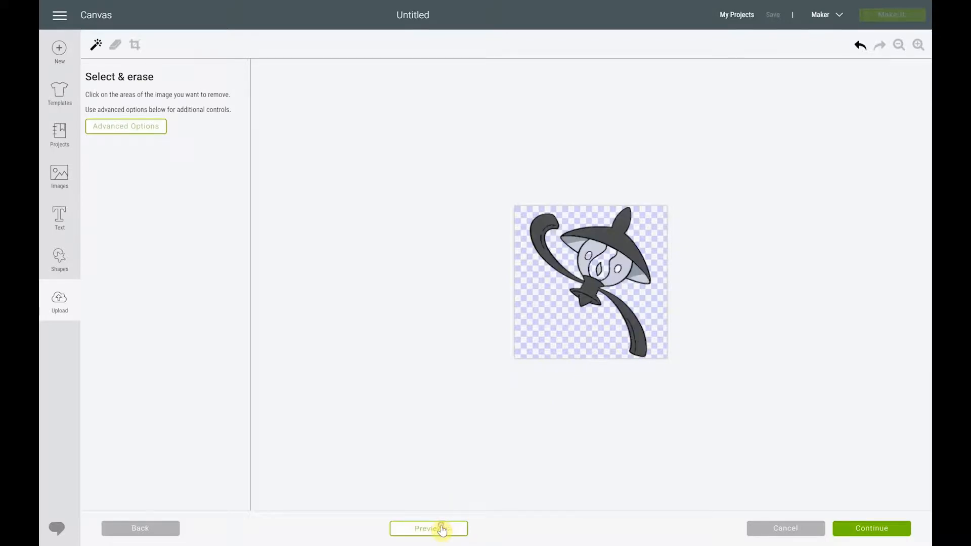
# Save the cleaned Lampent silhouette as a Cut image named lampent-256x256
pyautogui.click(869, 529)
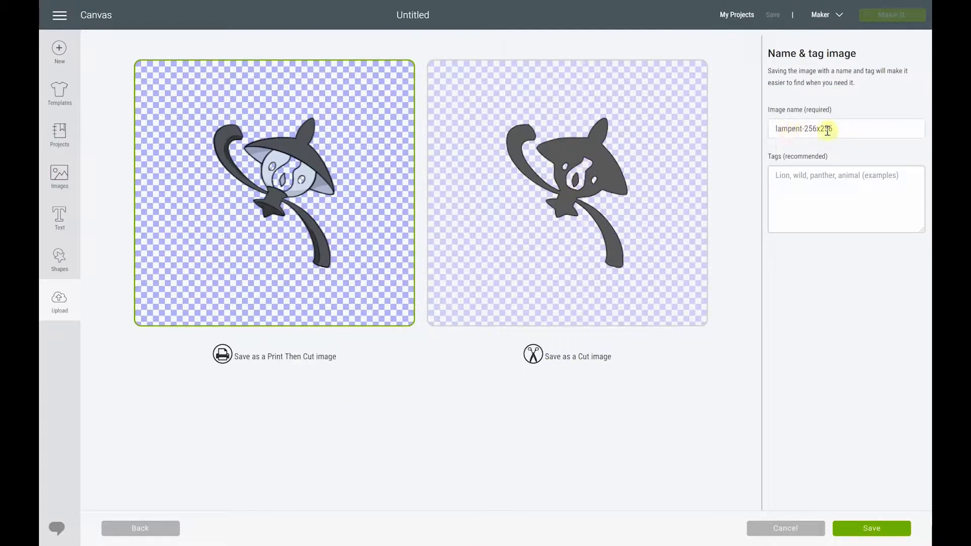
pyautogui.click(594, 172)
pyautogui.click(853, 525)
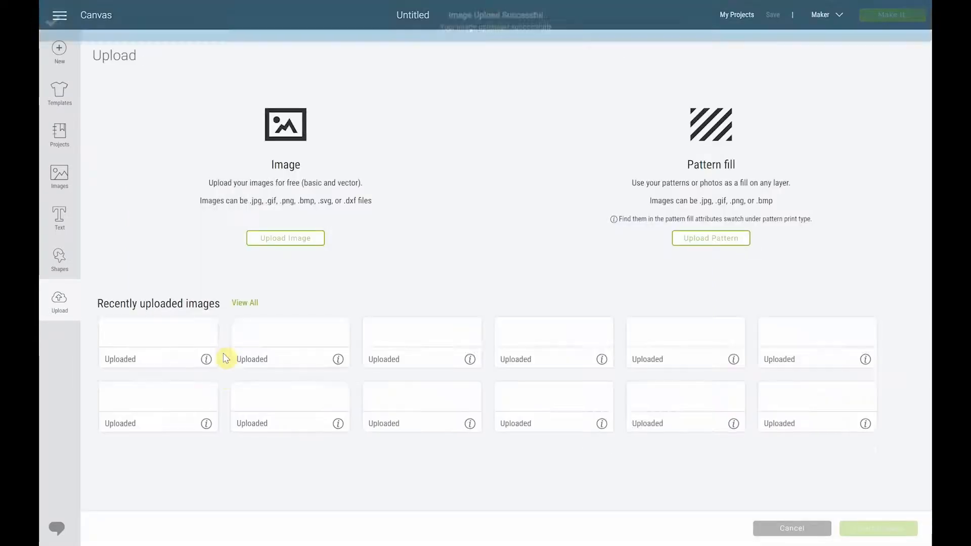
# Insert the newly uploaded Lampent silhouette into the canvas, enlarge it proportionally and reposition it
pyautogui.click(161, 367)
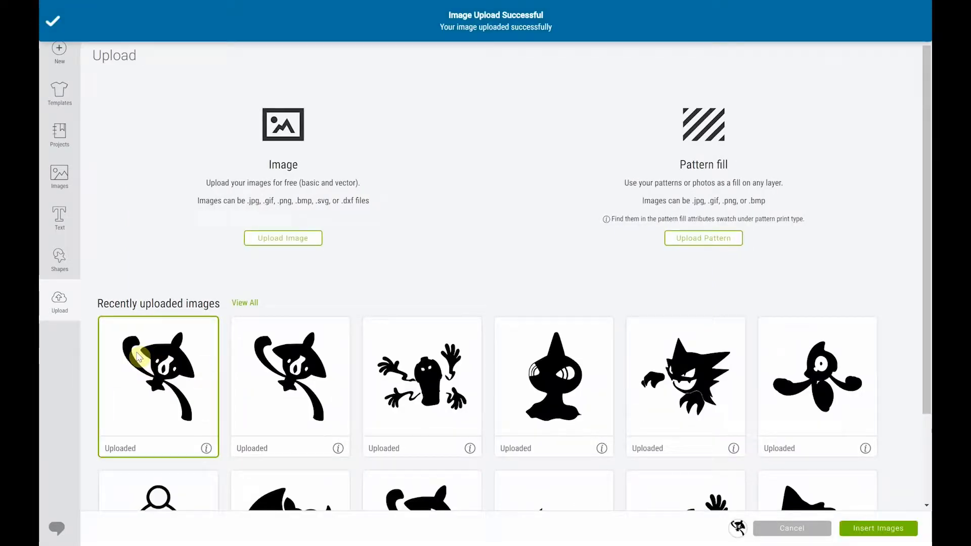
pyautogui.click(867, 527)
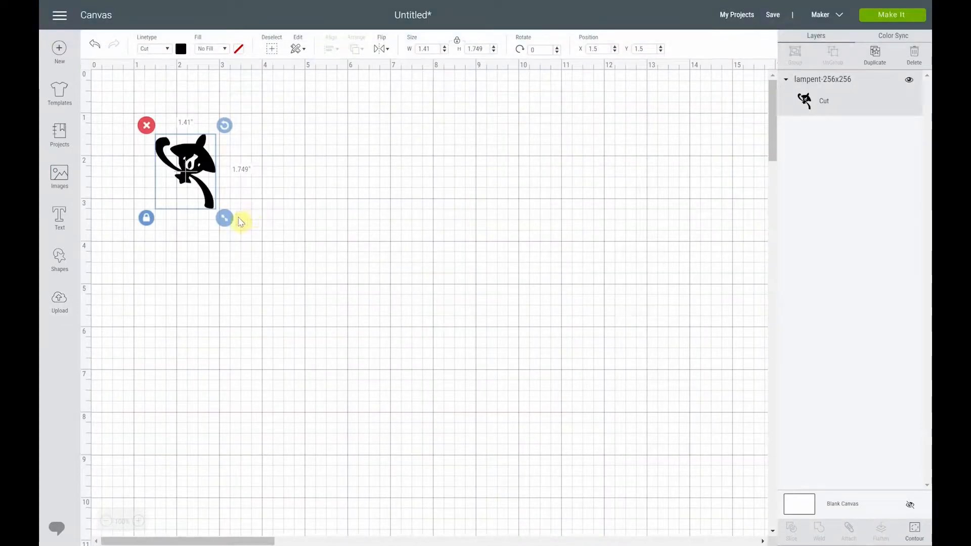
pyautogui.moveTo(223, 217); pyautogui.dragTo(361, 359)
pyautogui.moveTo(280, 235); pyautogui.dragTo(285, 216)
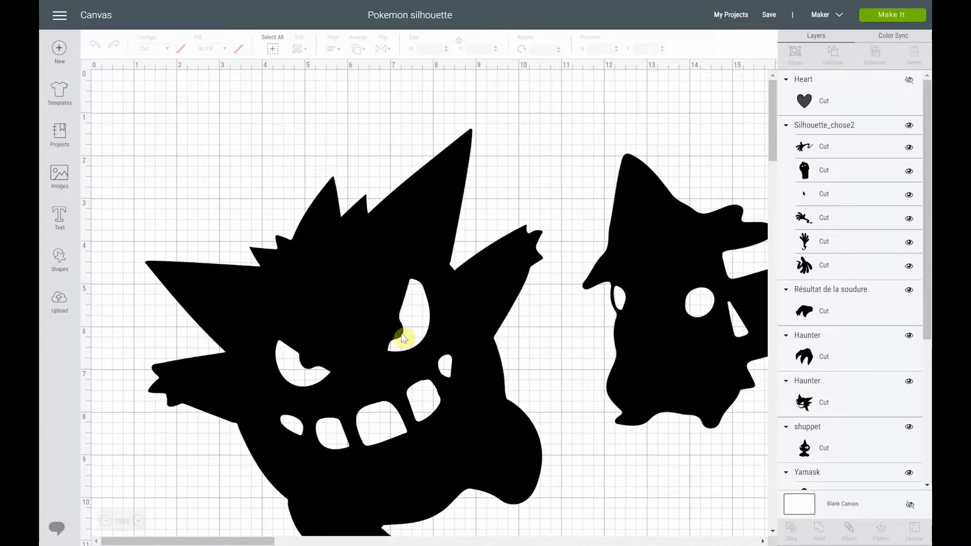
# Send the Pokemon silhouette project to mat preparation and set the first mat's material size to 12" x 24"
pyautogui.click(896, 16)
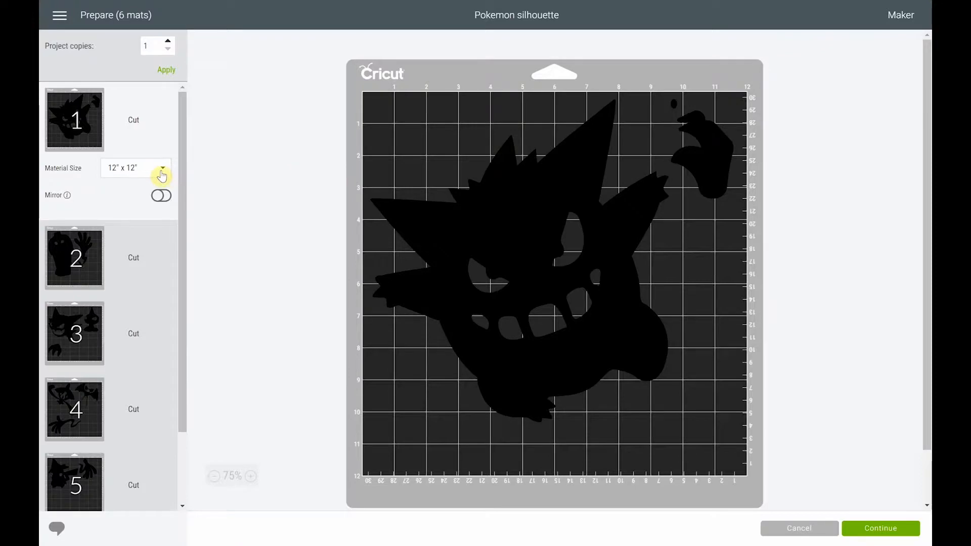
pyautogui.click(161, 171)
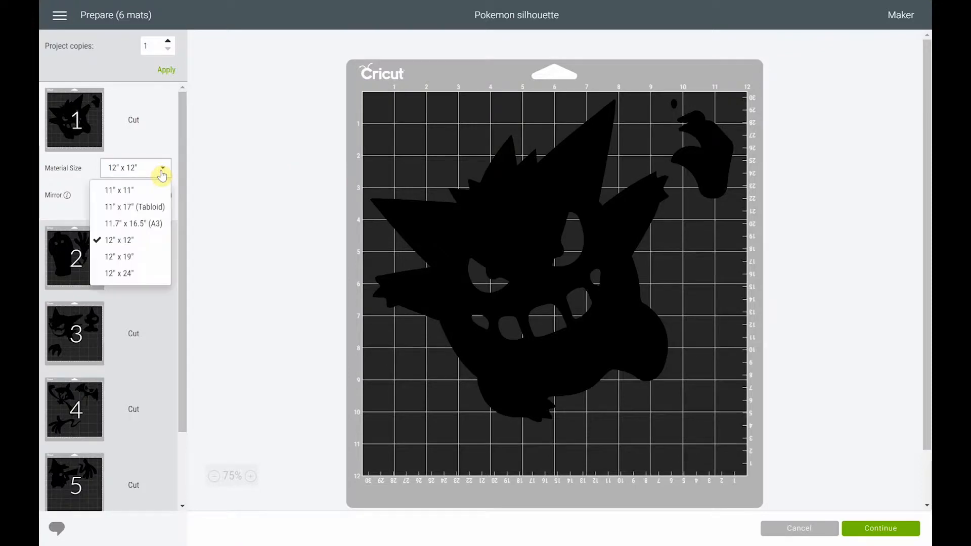
pyautogui.click(134, 274)
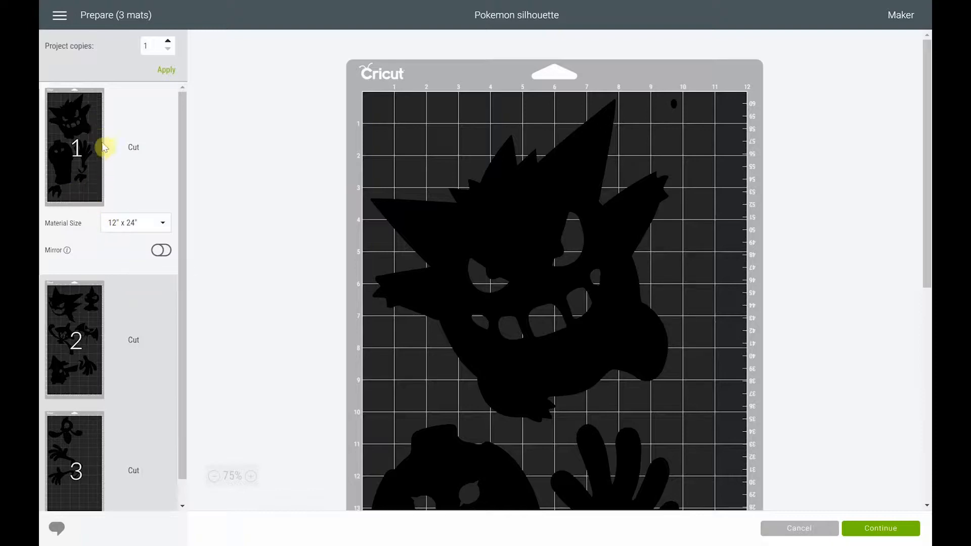
pyautogui.scroll(-1, 81, 273)
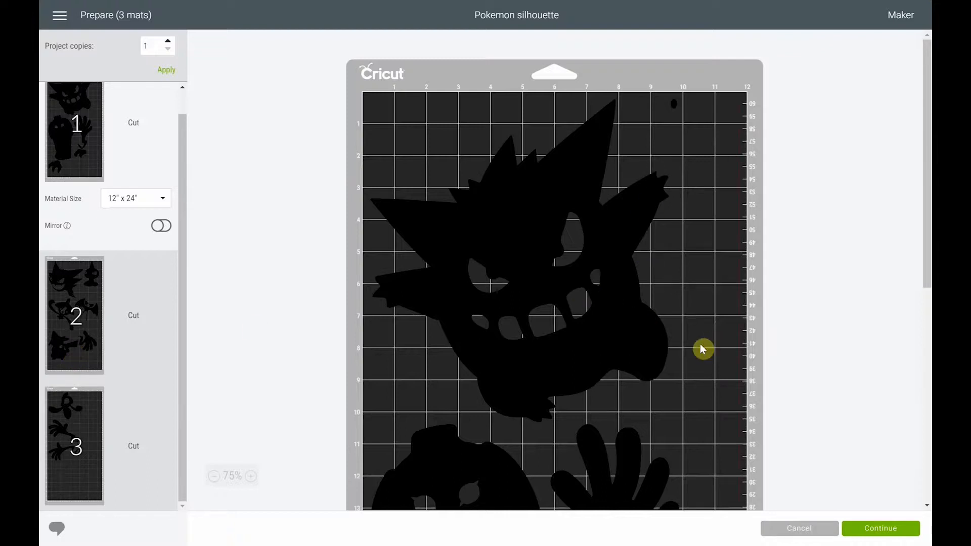
# Rotate the Gengar silhouette on mat 1 until it stands upright, and move it into the upper corner
pyautogui.click(539, 221)
pyautogui.moveTo(677, 95); pyautogui.dragTo(690, 172)
pyautogui.moveTo(582, 235); pyautogui.dragTo(551, 206)
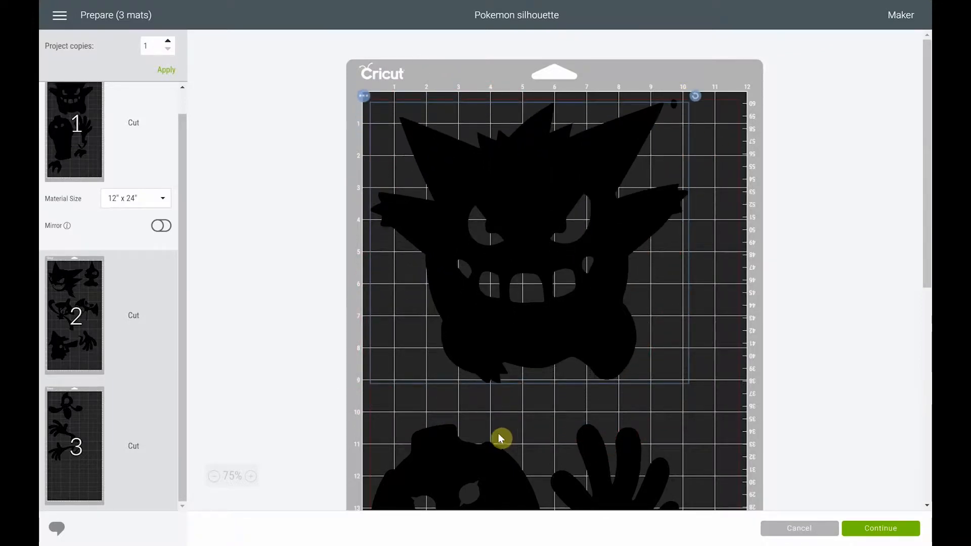
# Move the coffin body and the hand up beneath Gengar, rotating the hand slightly so it fits close beside the body
pyautogui.moveTo(486, 458); pyautogui.dragTo(488, 412)
pyautogui.moveTo(631, 479); pyautogui.dragTo(626, 435)
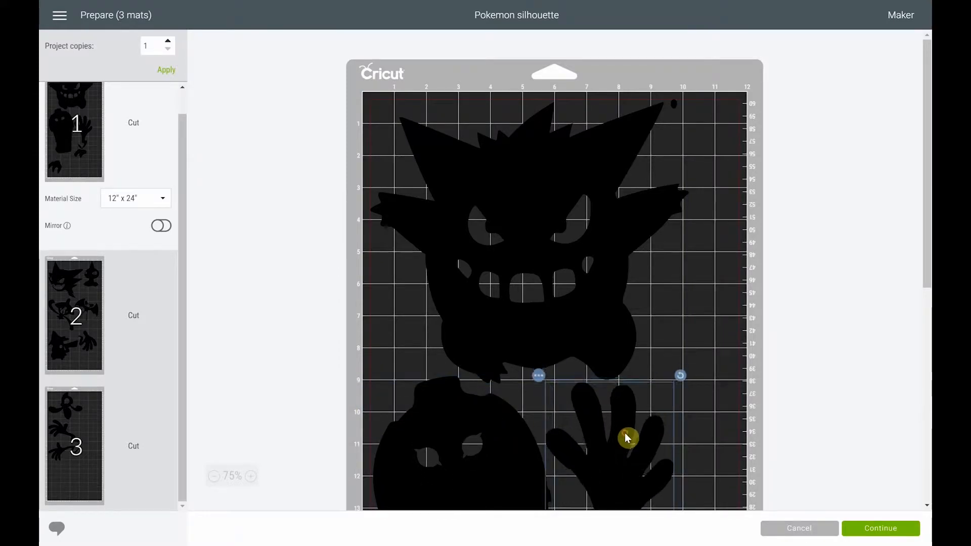
pyautogui.scroll(-3, 680, 347)
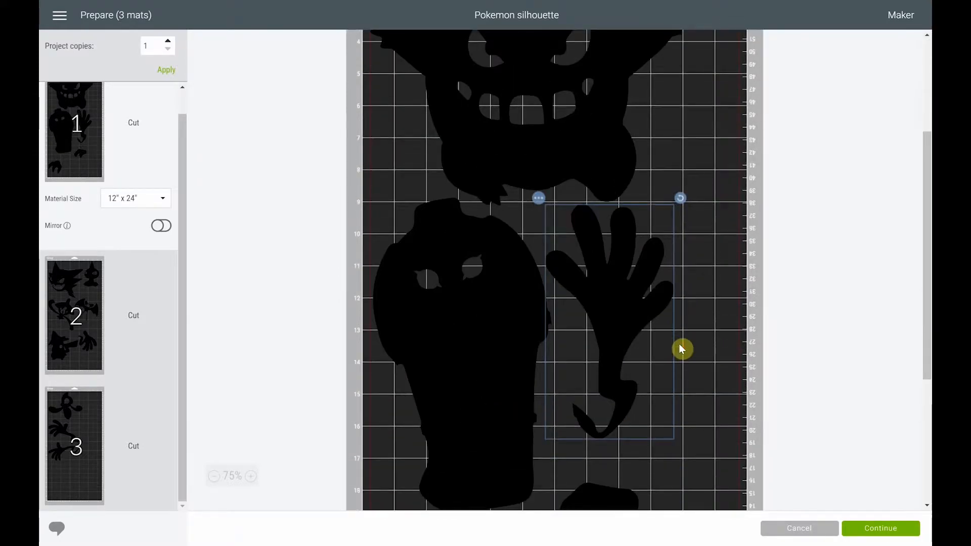
pyautogui.moveTo(617, 314)
pyautogui.mouseDown()
pyautogui.moveTo(644, 309)
pyautogui.moveTo(616, 316)
pyautogui.mouseUp()
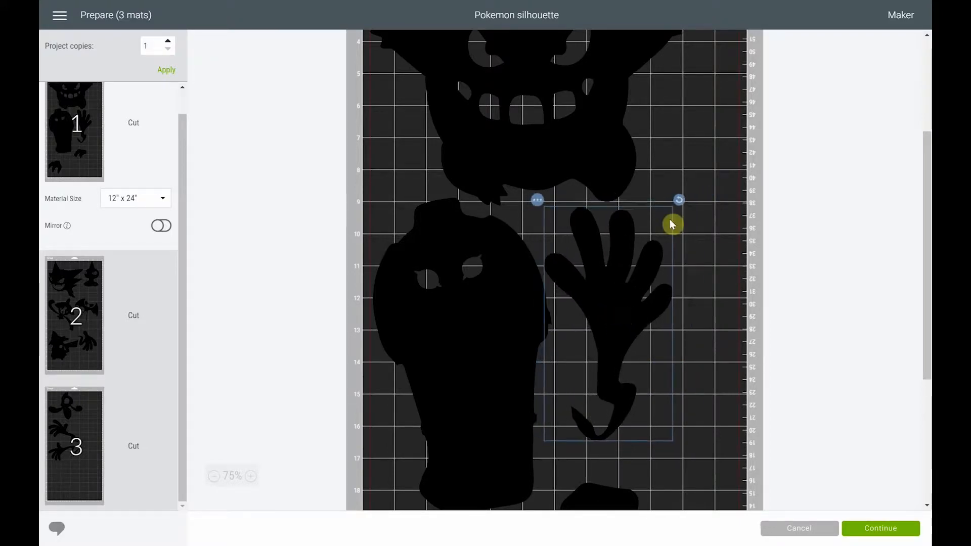
pyautogui.moveTo(681, 199); pyautogui.dragTo(697, 223)
pyautogui.moveTo(638, 294); pyautogui.dragTo(626, 300)
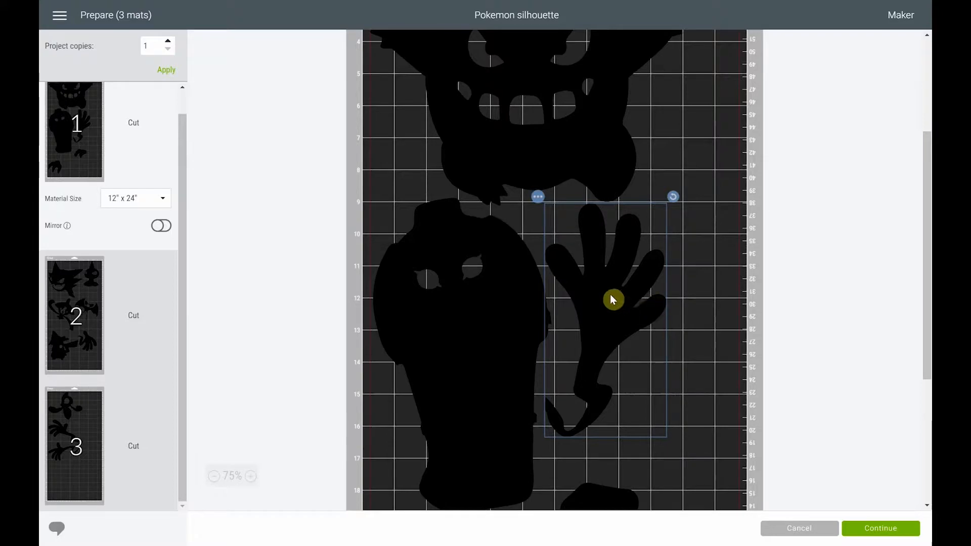
pyautogui.scroll(-3, 612, 300)
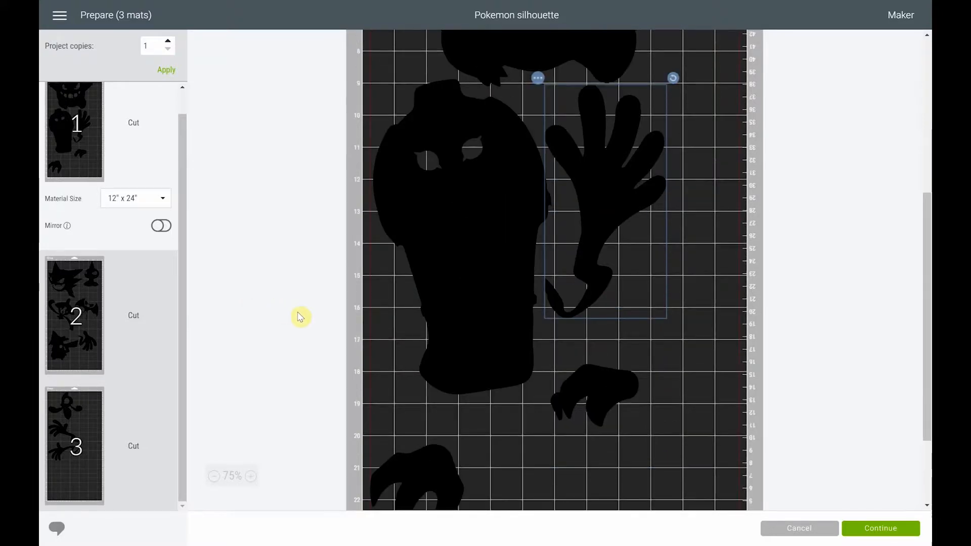
# Move the hand silhouette next to Pikachu from mat 2 onto mat 1
pyautogui.click(96, 306)
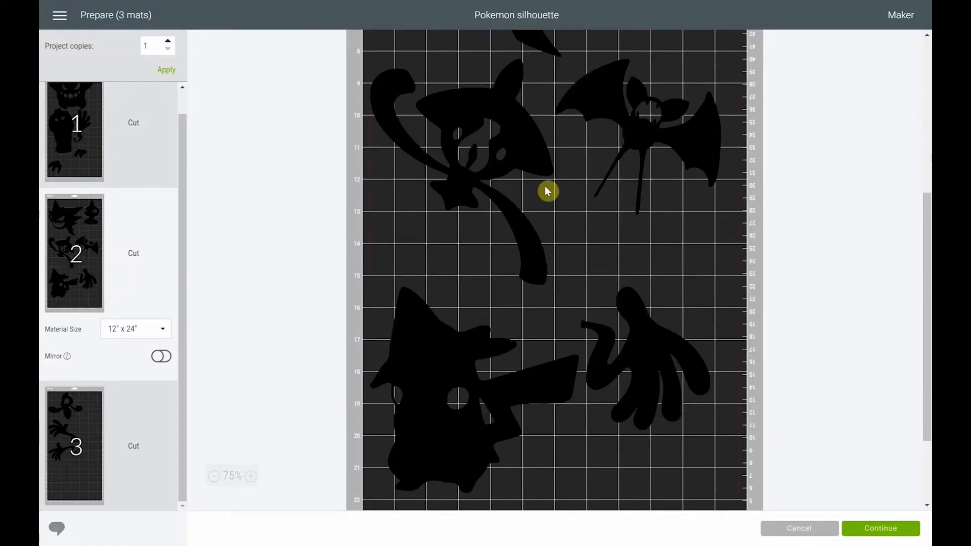
pyautogui.scroll(5, 559, 303)
pyautogui.scroll(-5, 568, 311)
pyautogui.click(672, 341)
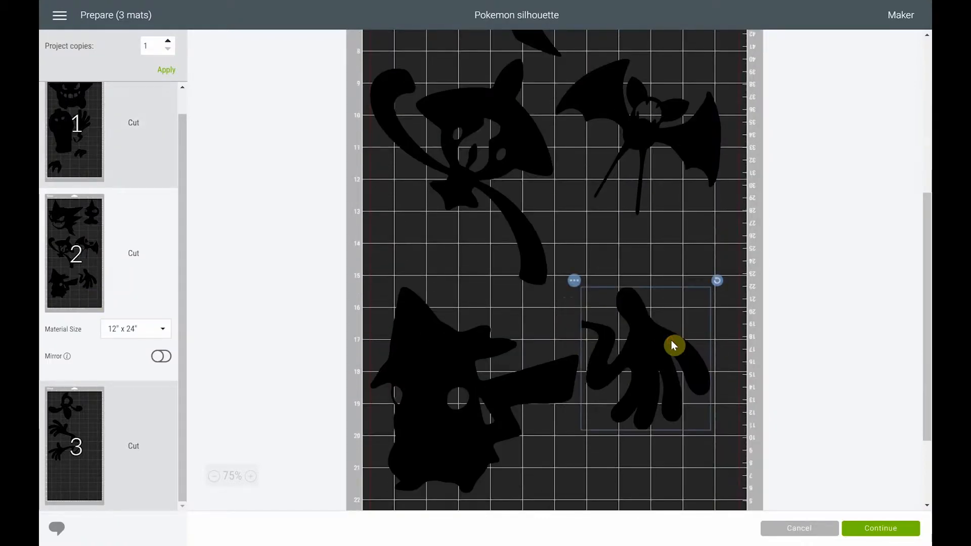
pyautogui.click(575, 281)
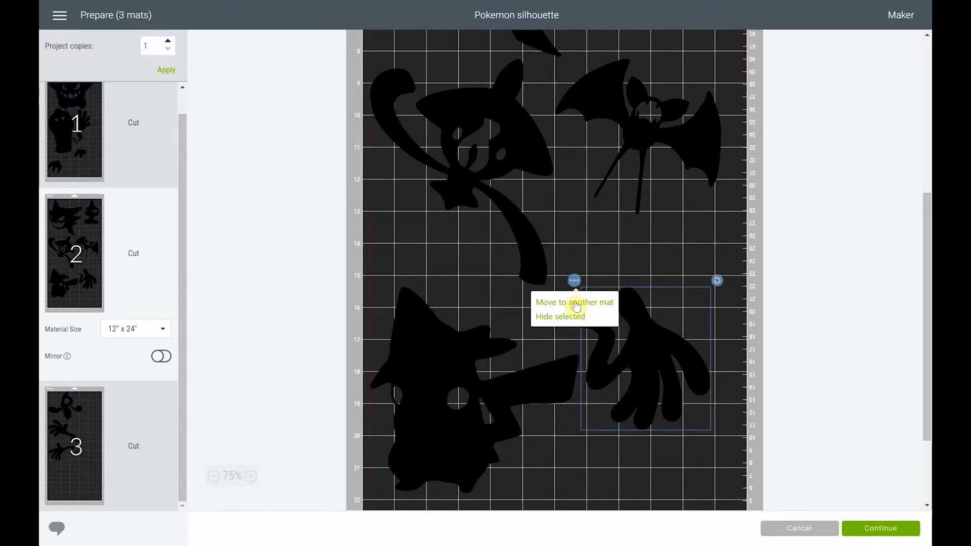
pyautogui.click(575, 302)
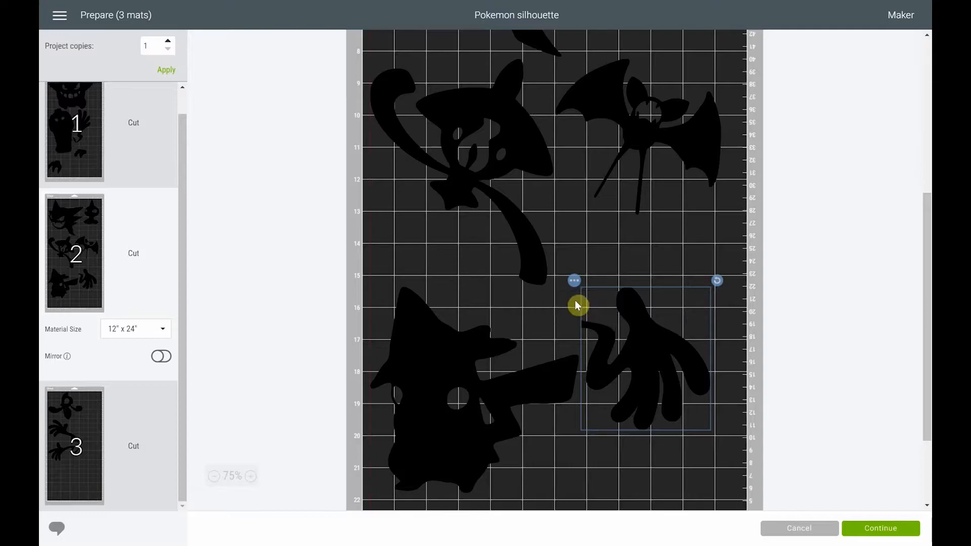
pyautogui.click(348, 195)
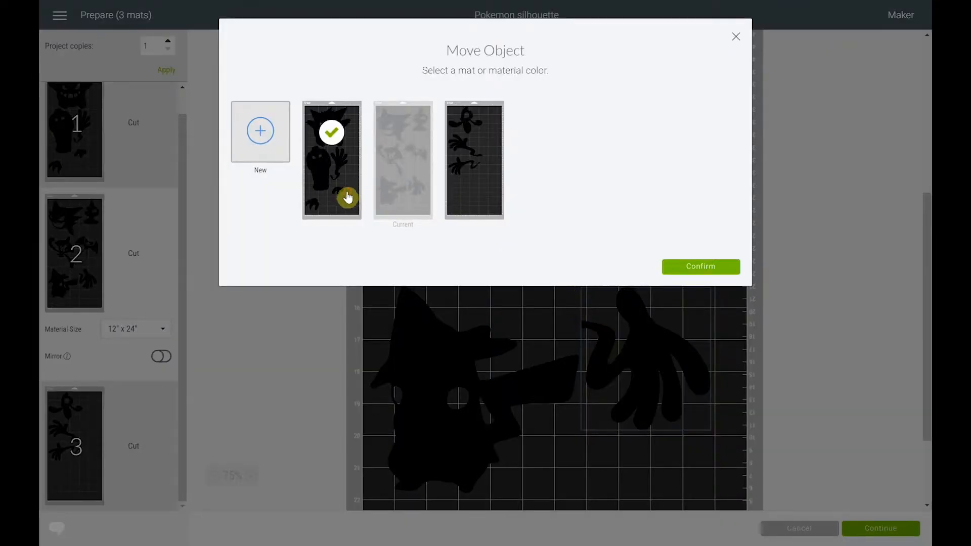
pyautogui.click(708, 268)
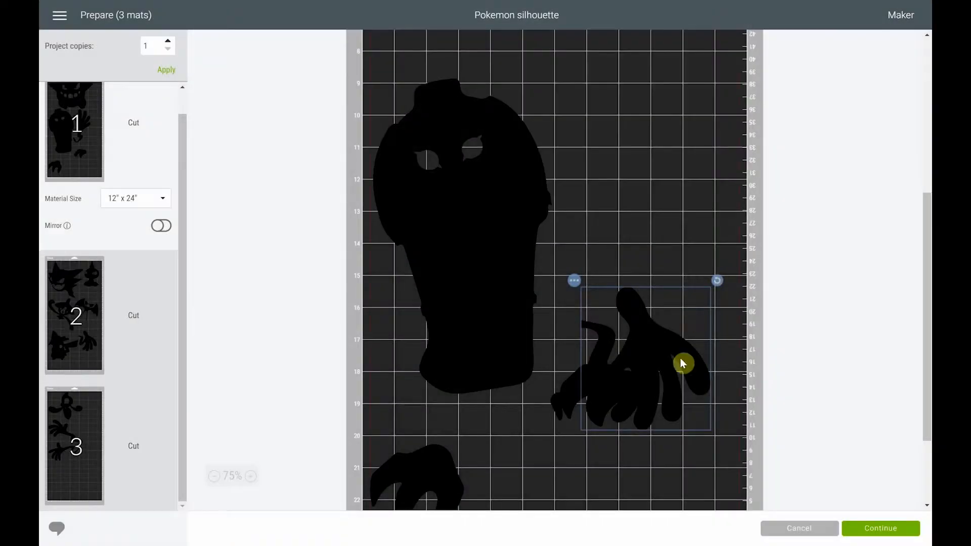
# Place the transferred hand beside the lower part of the first hand, and move the small claw beside Gengar
pyautogui.moveTo(657, 367); pyautogui.dragTo(708, 291)
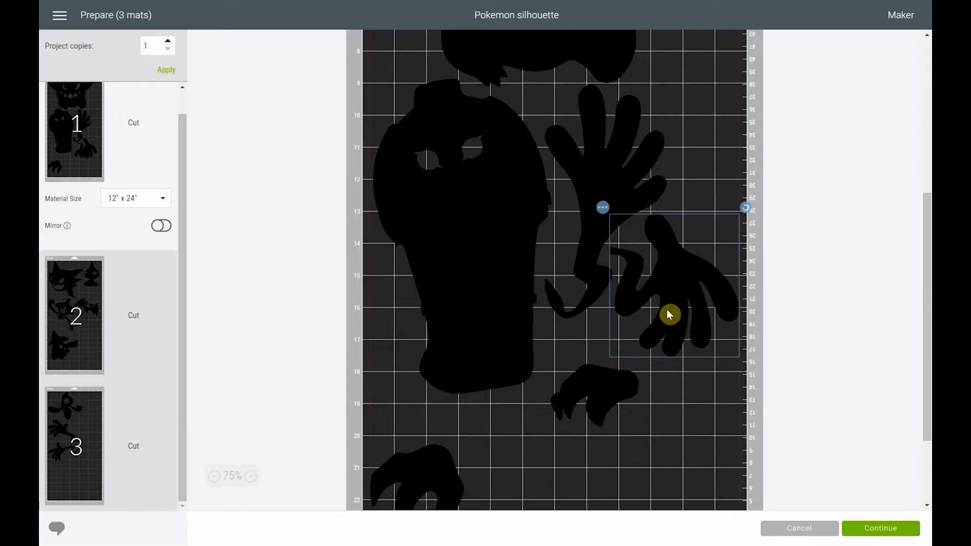
pyautogui.moveTo(591, 407); pyautogui.dragTo(766, 75)
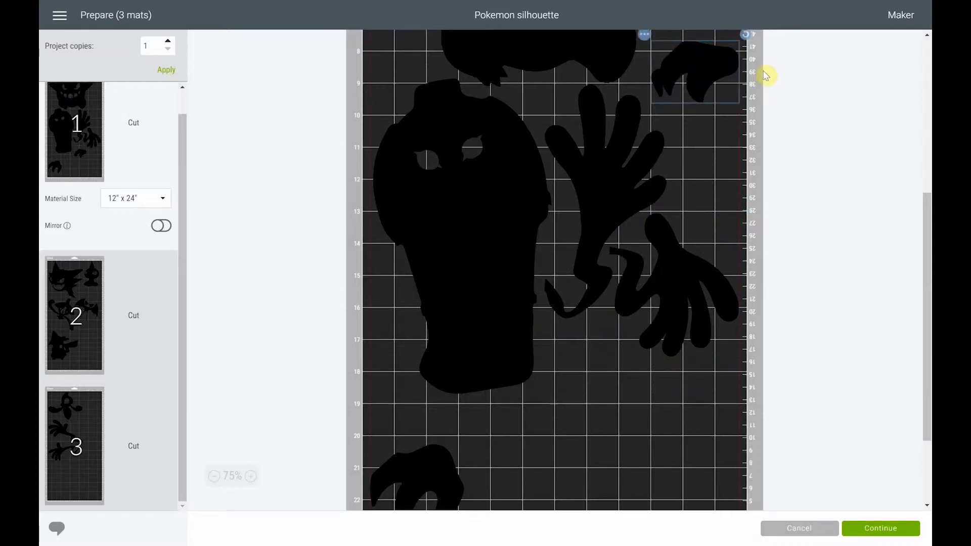
pyautogui.scroll(6, 611, 383)
pyautogui.moveTo(683, 363); pyautogui.dragTo(682, 250)
# Move the remaining claw from the foot of mat 1 up beside the lower end of the coffin body
pyautogui.scroll(-5, 507, 351)
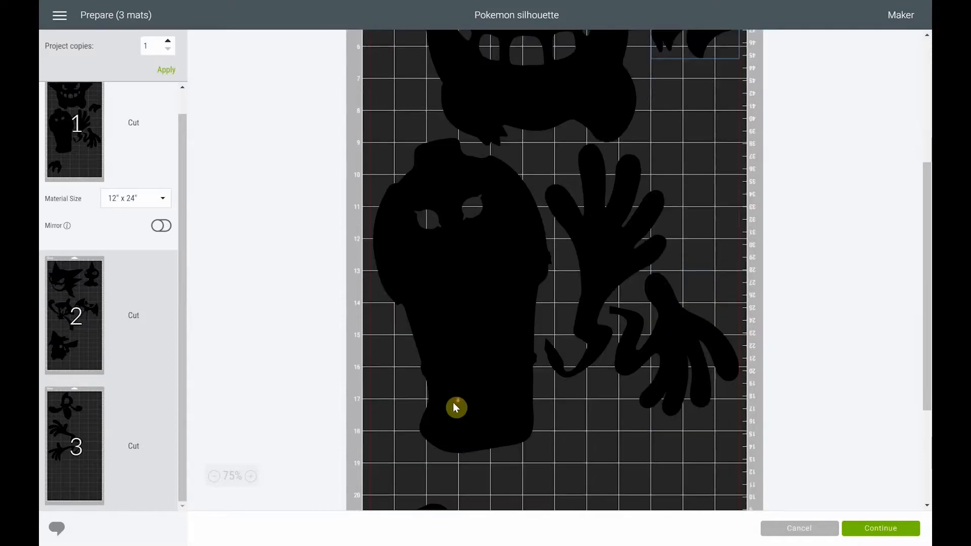
pyautogui.scroll(-4, 453, 407)
pyautogui.moveTo(443, 366); pyautogui.dragTo(597, 272)
pyautogui.scroll(6, 684, 269)
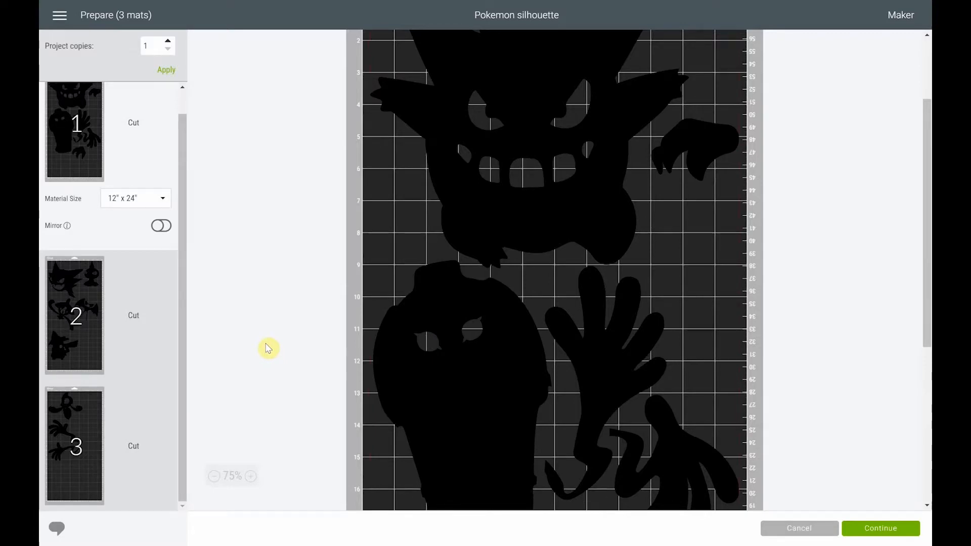
# Move the silhouettes from mat 3 onto the first two mats
pyautogui.scroll(2, 268, 349)
pyautogui.click(73, 408)
pyautogui.click(483, 190)
pyautogui.click(365, 98)
pyautogui.click(364, 114)
pyautogui.click(354, 152)
pyautogui.click(698, 266)
# Arrange the transferred Yamask and hand around the claw in the free space below the coffin body on mat 1
pyautogui.scroll(-7, 619, 65)
pyautogui.moveTo(619, 66); pyautogui.dragTo(624, 415)
pyautogui.moveTo(564, 318); pyautogui.dragTo(393, 369)
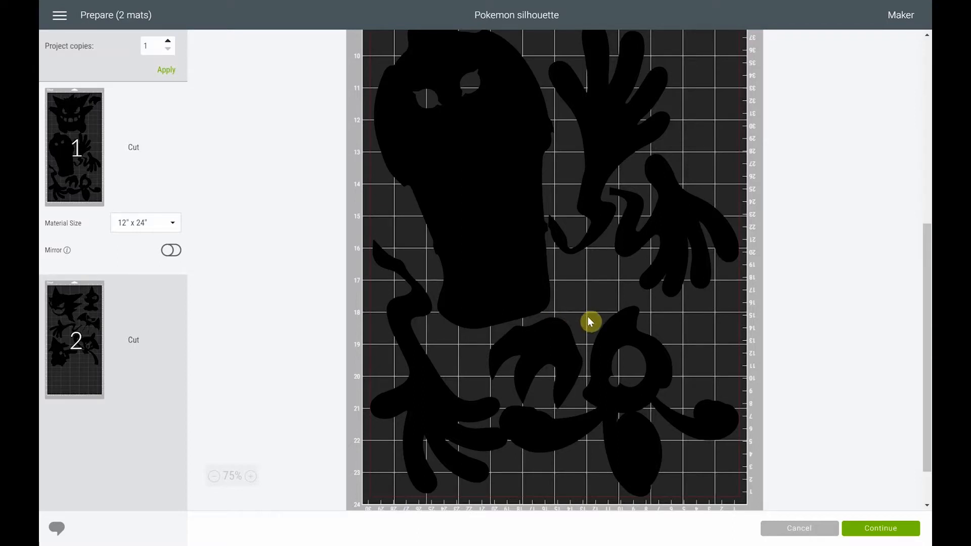
# Continue to the cutting setup, search all materials for "window" and set the material to Window Cling
pyautogui.click(899, 528)
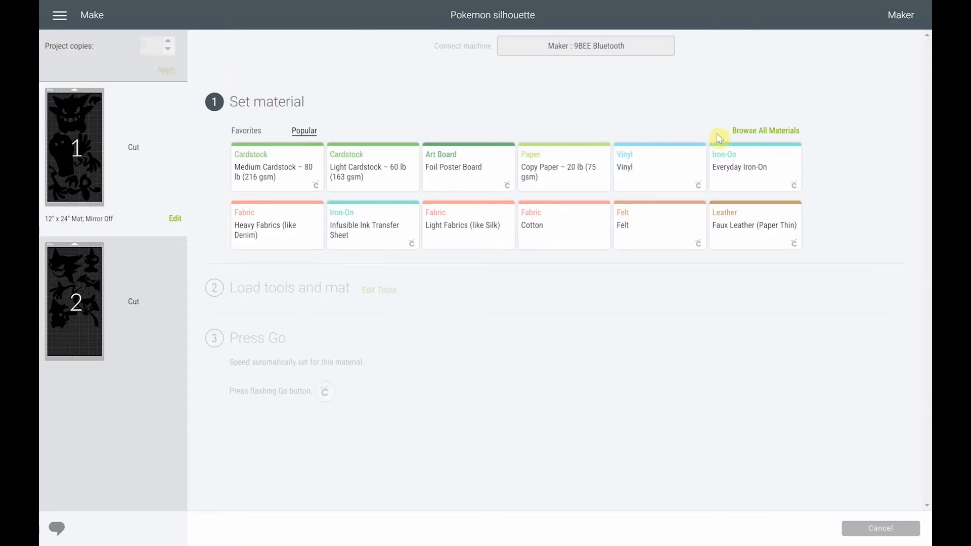
pyautogui.click(758, 132)
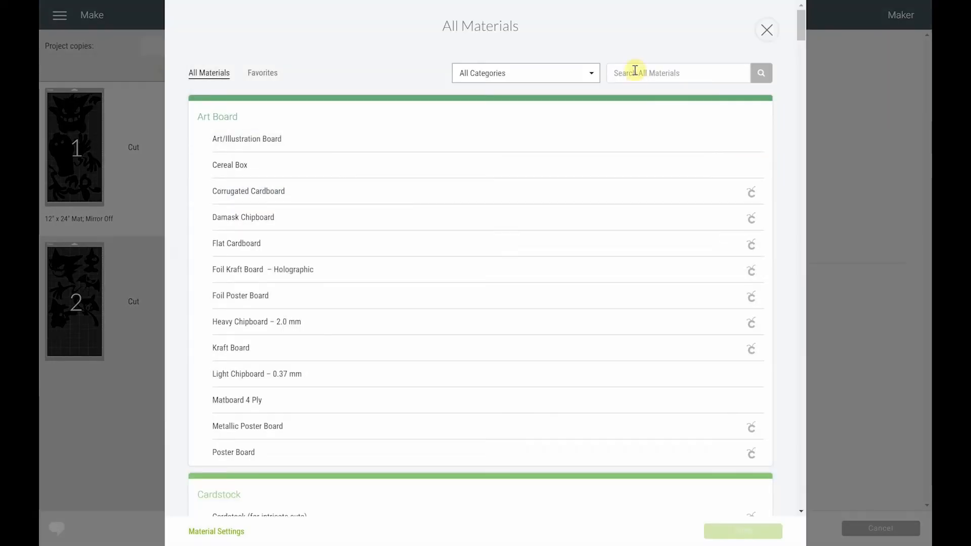
pyautogui.click(653, 74)
pyautogui.write('wi')
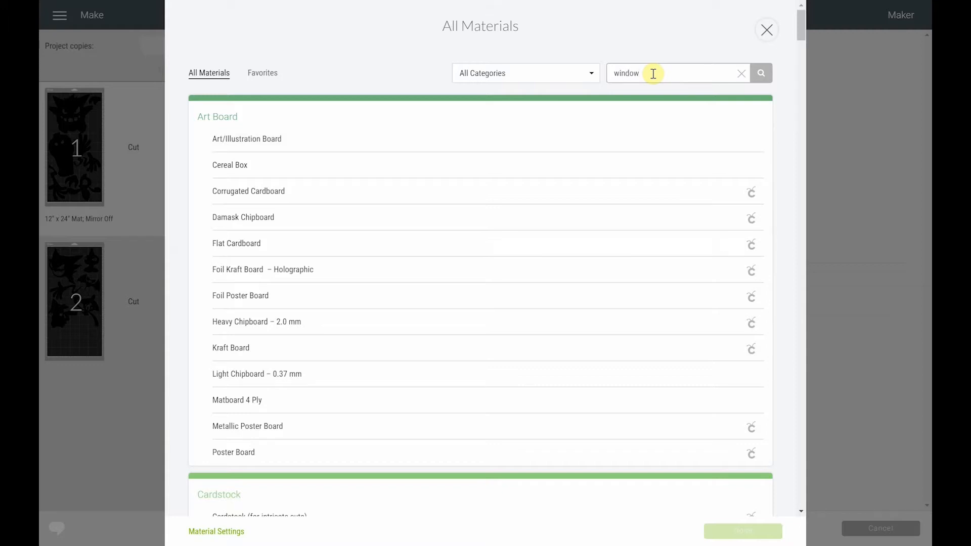
pyautogui.write('ndow')
pyautogui.click(761, 74)
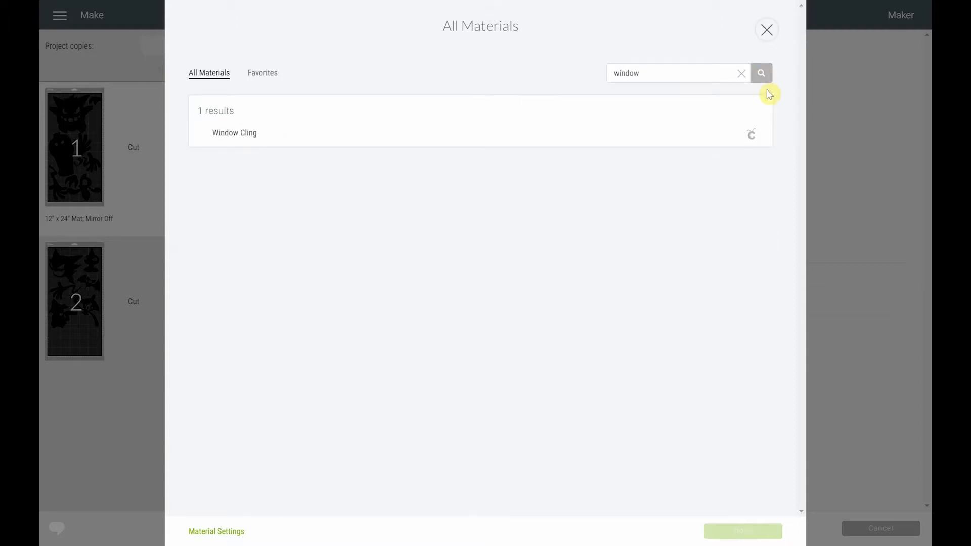
pyautogui.click(256, 132)
pyautogui.click(738, 534)
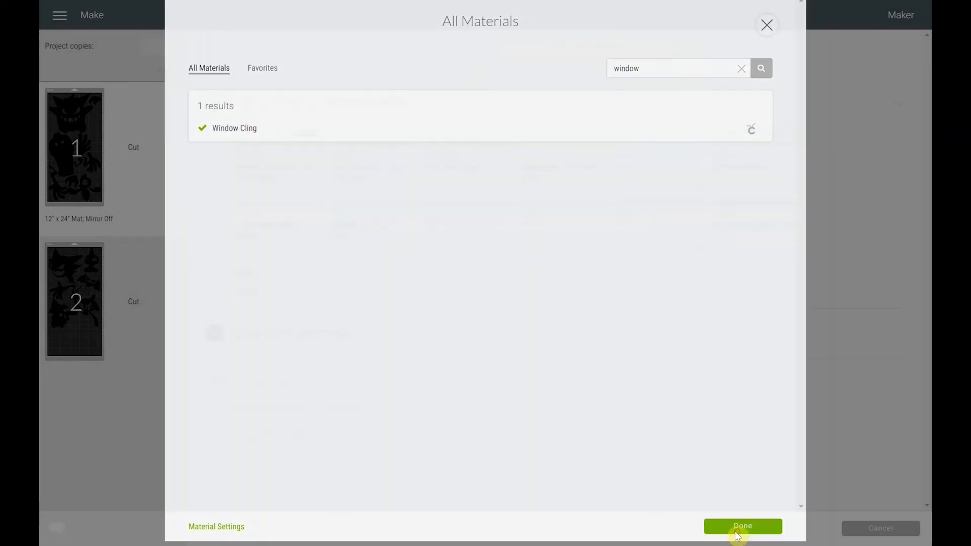